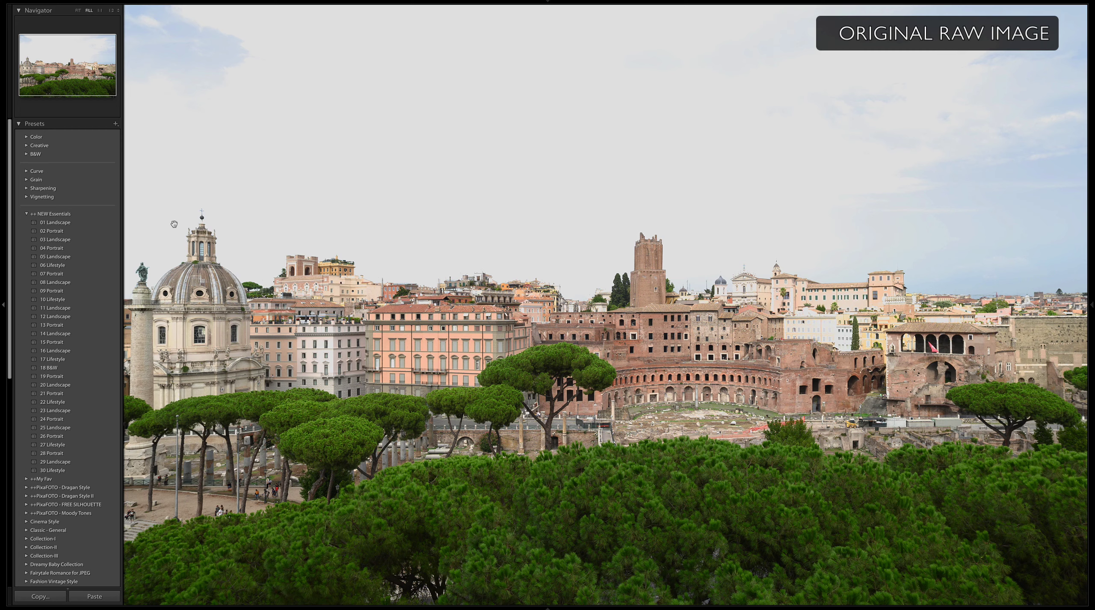
# Try Landscape presets 01, 03, 05, 08, 11, 12, 14, 16, 23, 25 and 29 on the Rome photo
pyautogui.click(118, 222)
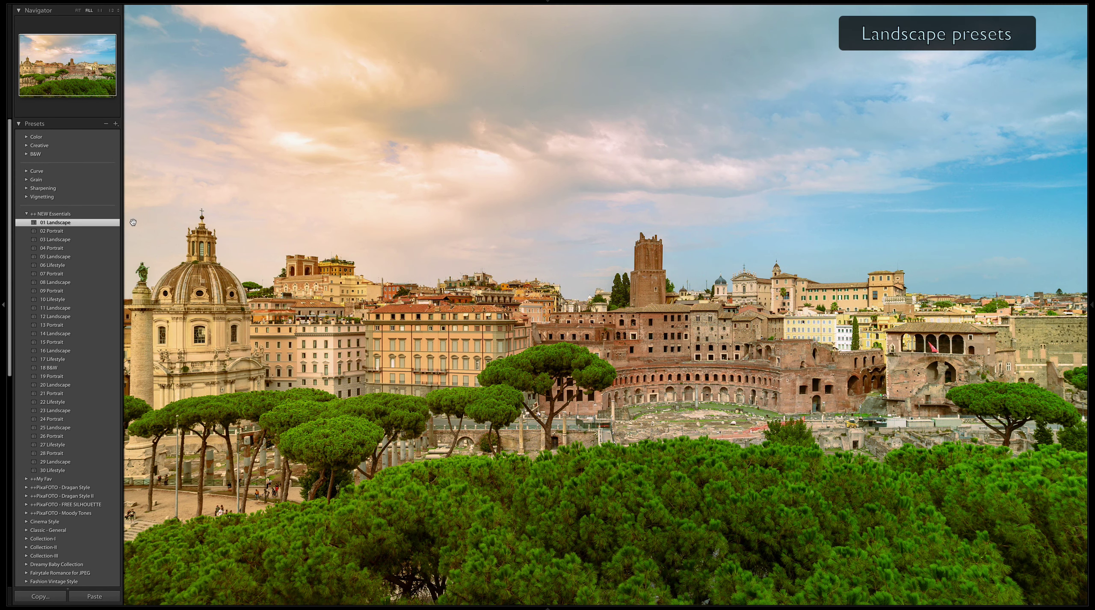
pyautogui.click(130, 240)
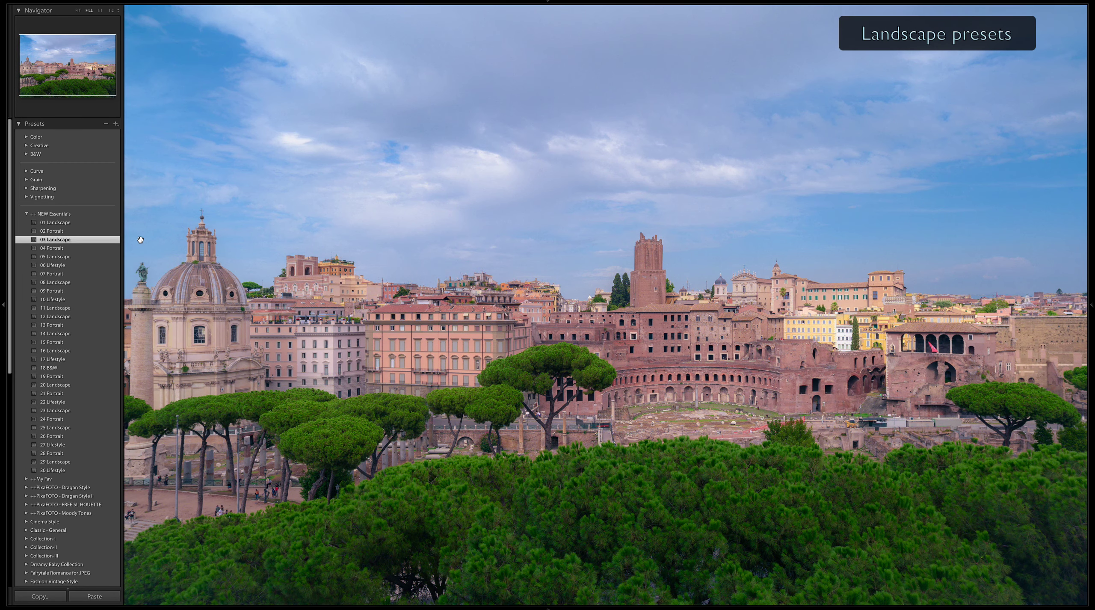
pyautogui.click(133, 256)
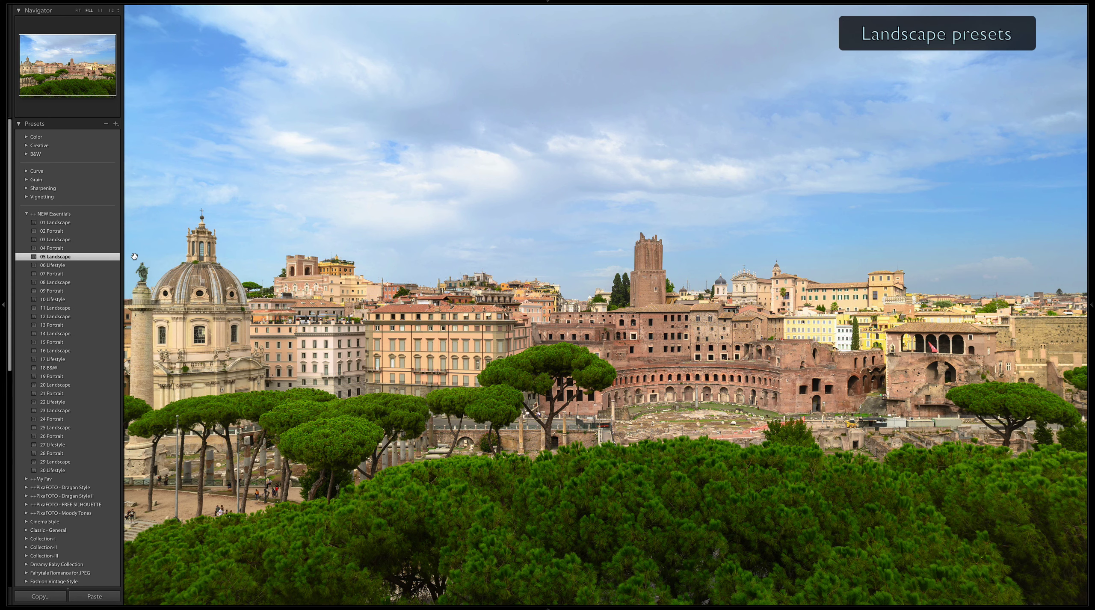
pyautogui.click(137, 282)
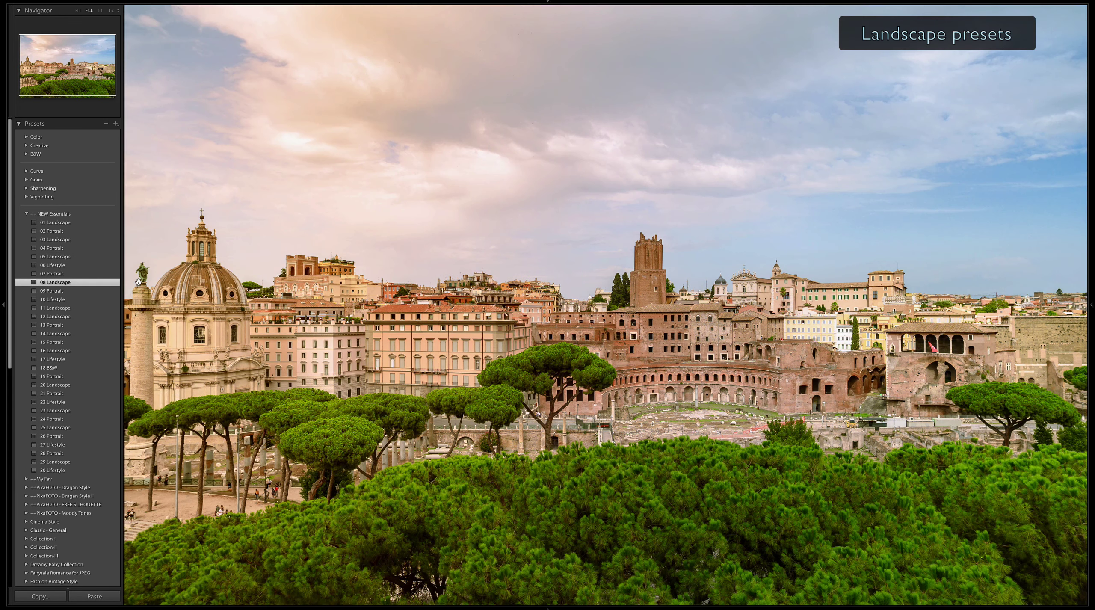
pyautogui.click(130, 308)
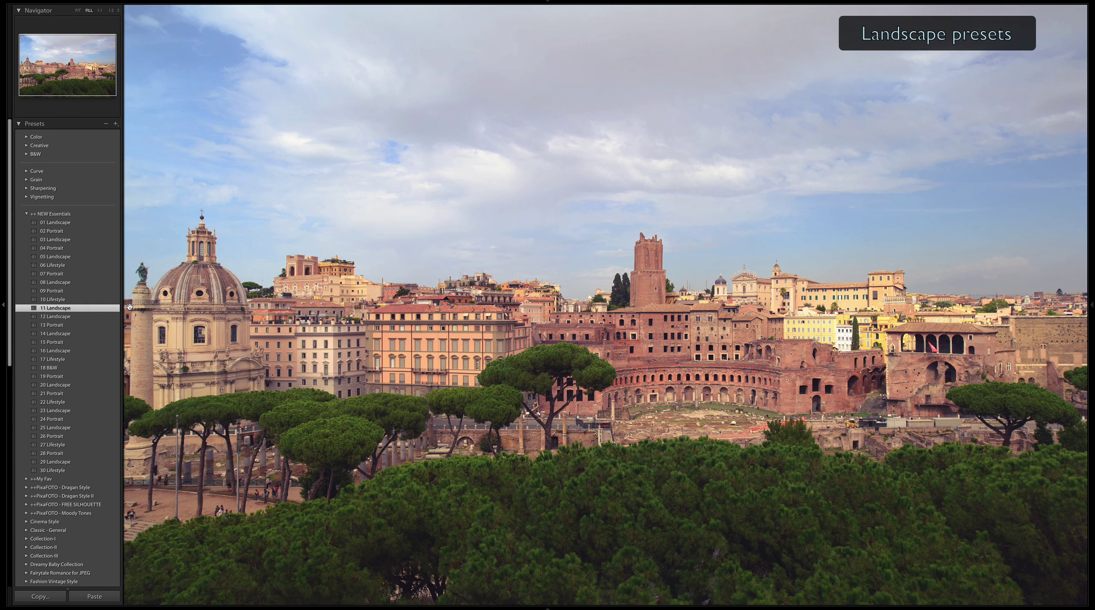
pyautogui.click(129, 320)
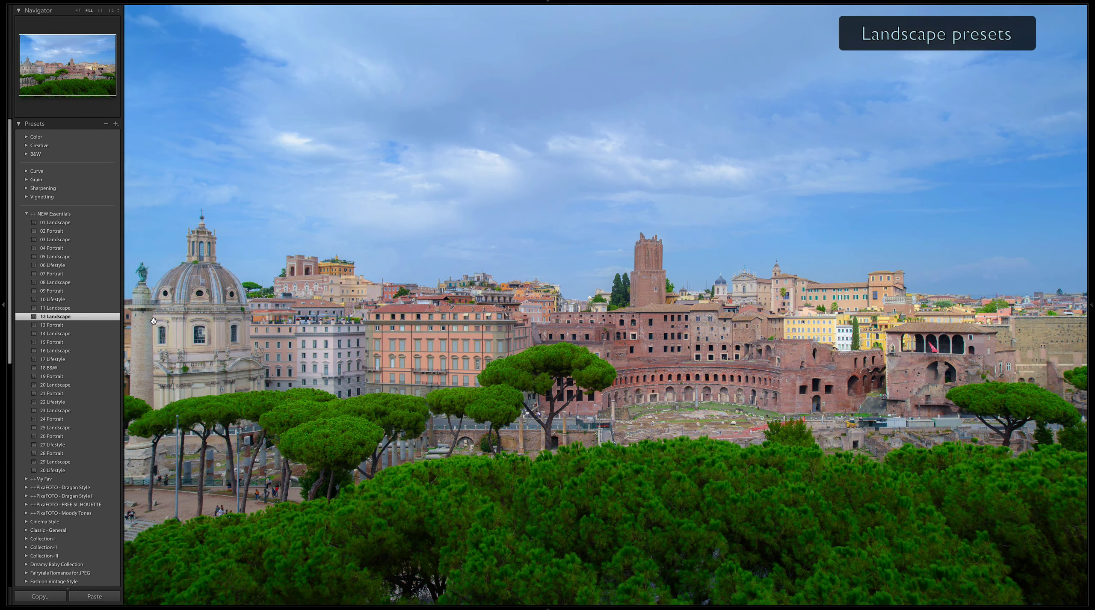
pyautogui.click(129, 333)
pyautogui.click(128, 349)
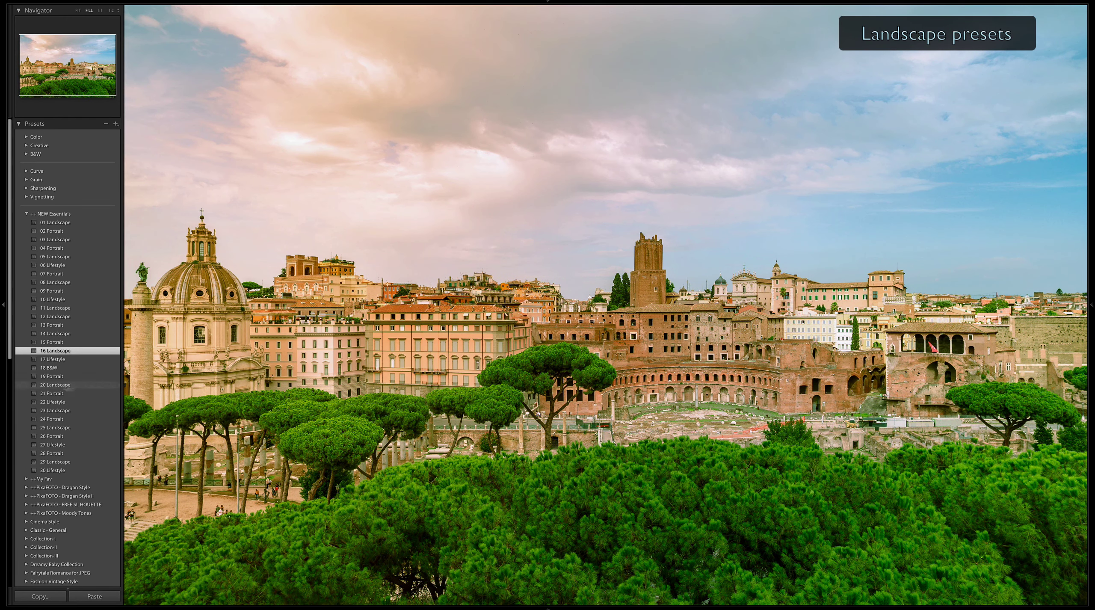
pyautogui.click(131, 410)
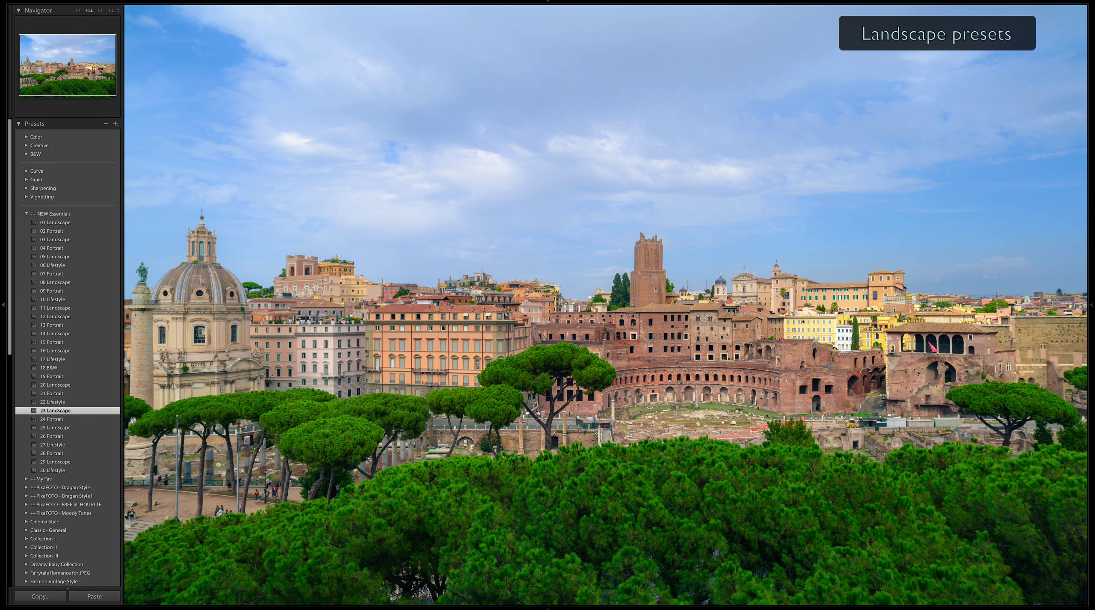
pyautogui.click(137, 428)
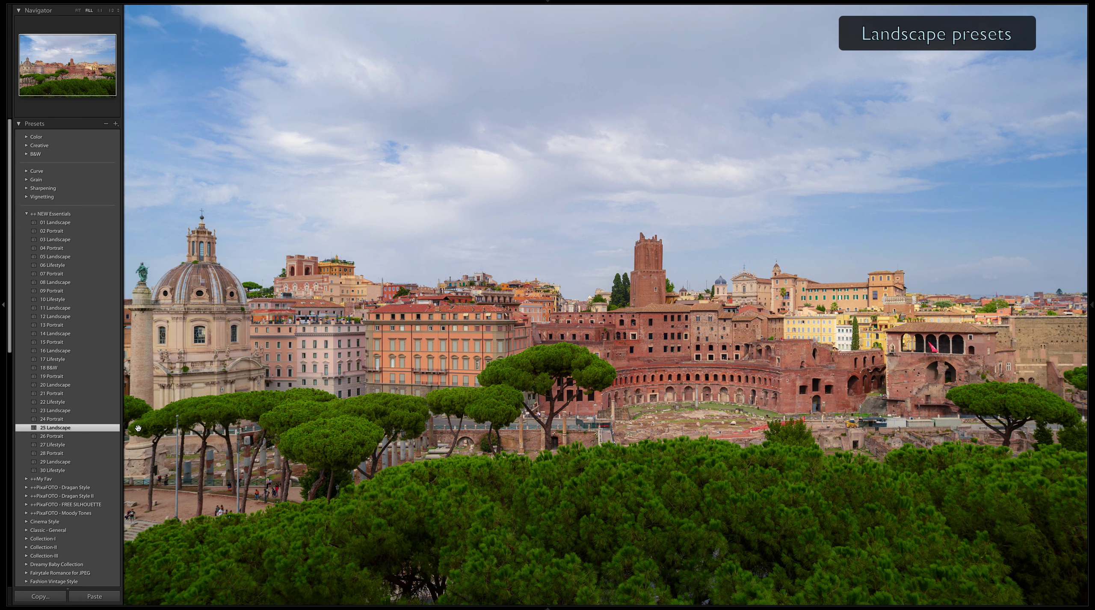
pyautogui.click(136, 462)
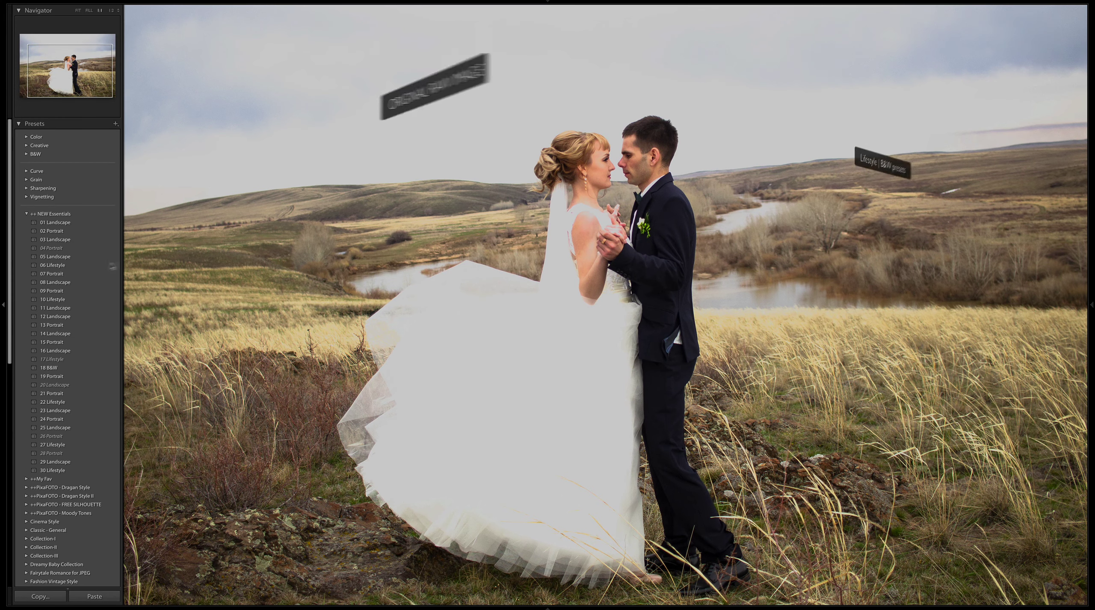
# Try Lifestyle presets 06, 10, 17, 22, 27 and 30, then 18 B&W, on the wedding photo
pyautogui.click(150, 265)
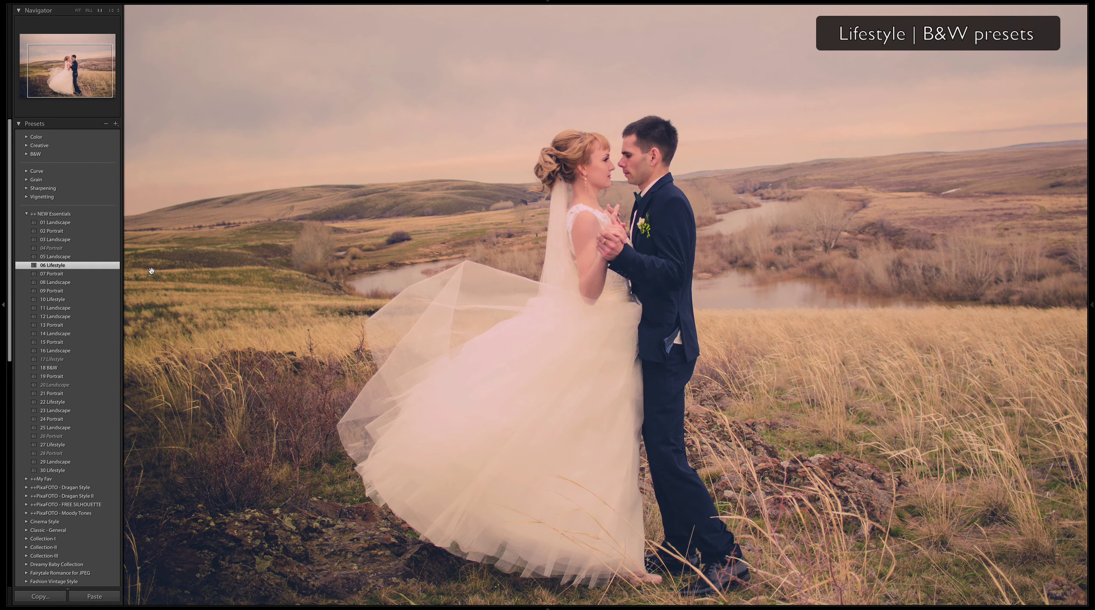
pyautogui.click(137, 300)
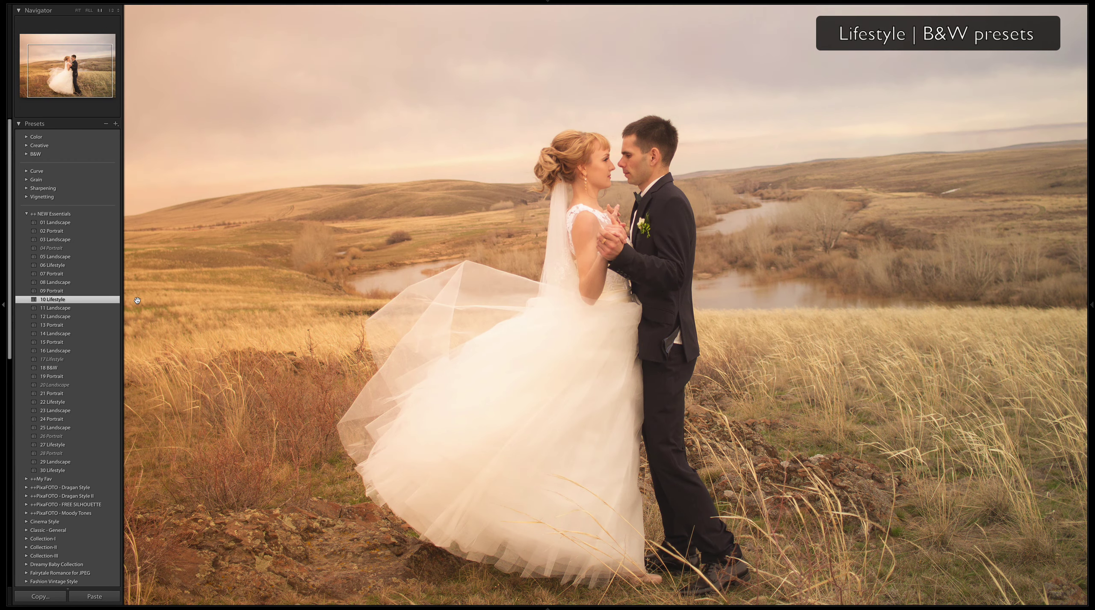
pyautogui.click(144, 360)
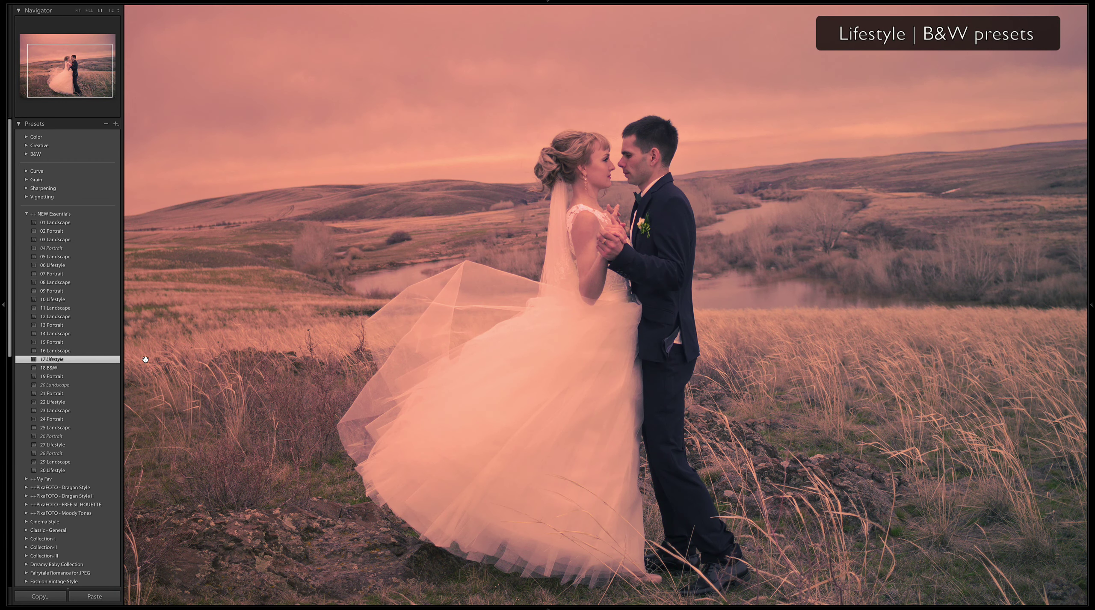
pyautogui.click(138, 403)
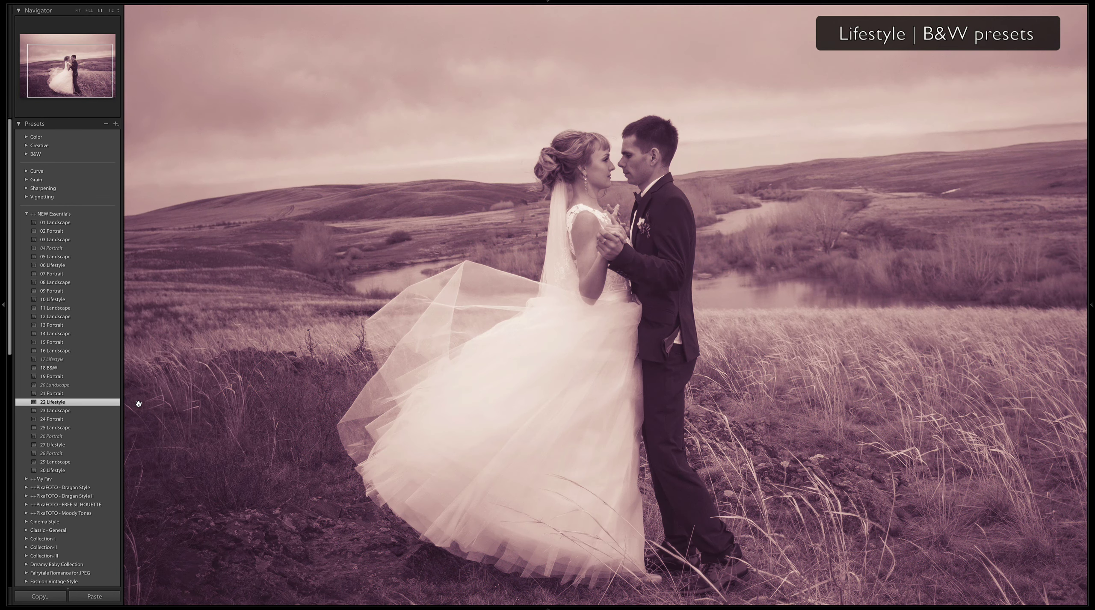
pyautogui.click(132, 445)
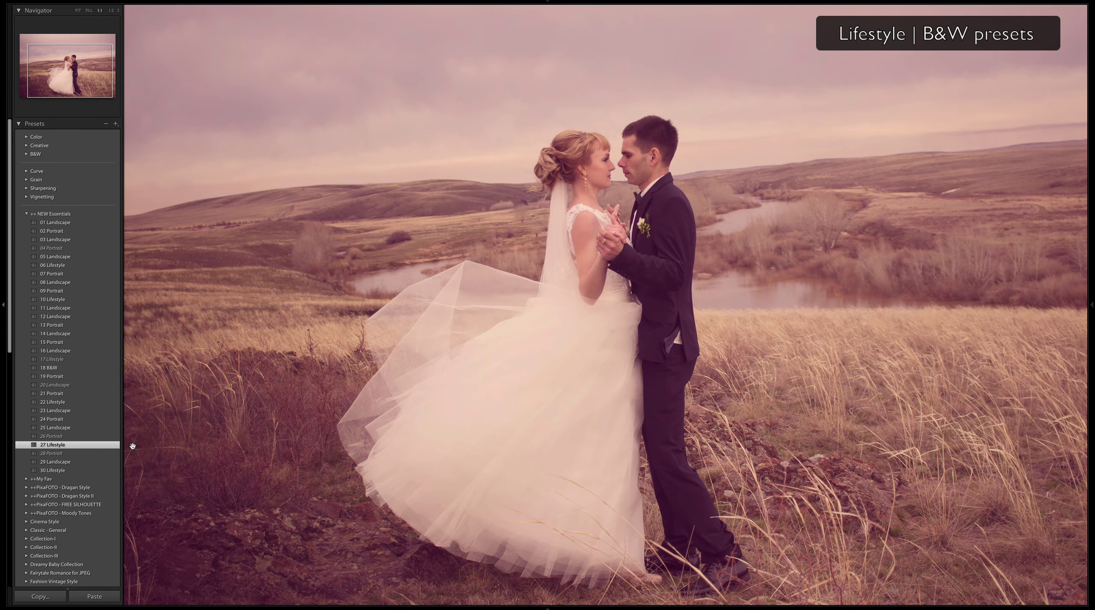
pyautogui.click(128, 472)
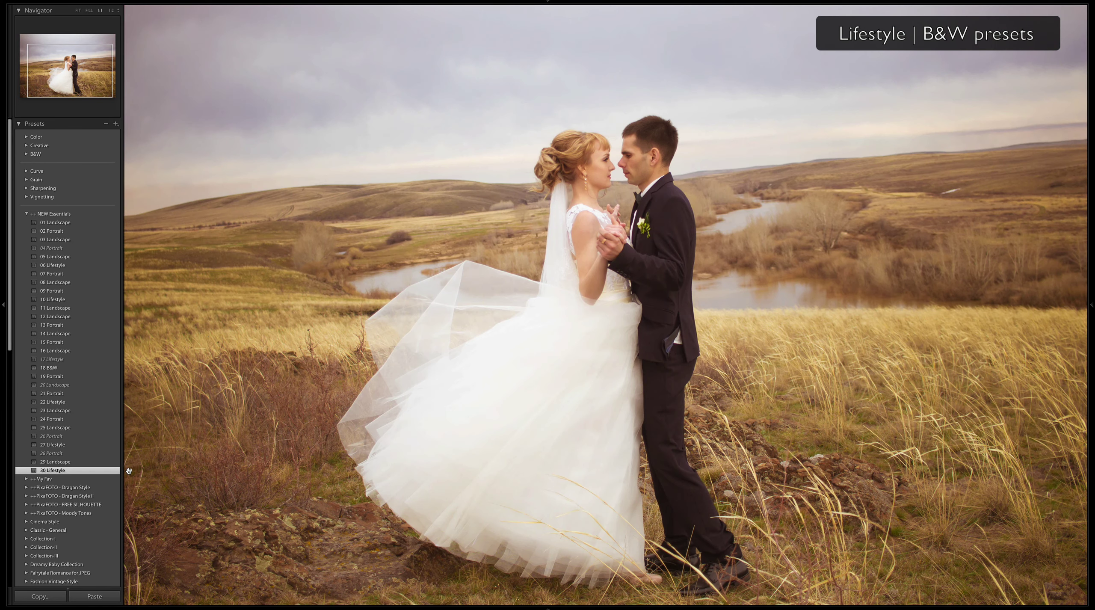
pyautogui.click(157, 369)
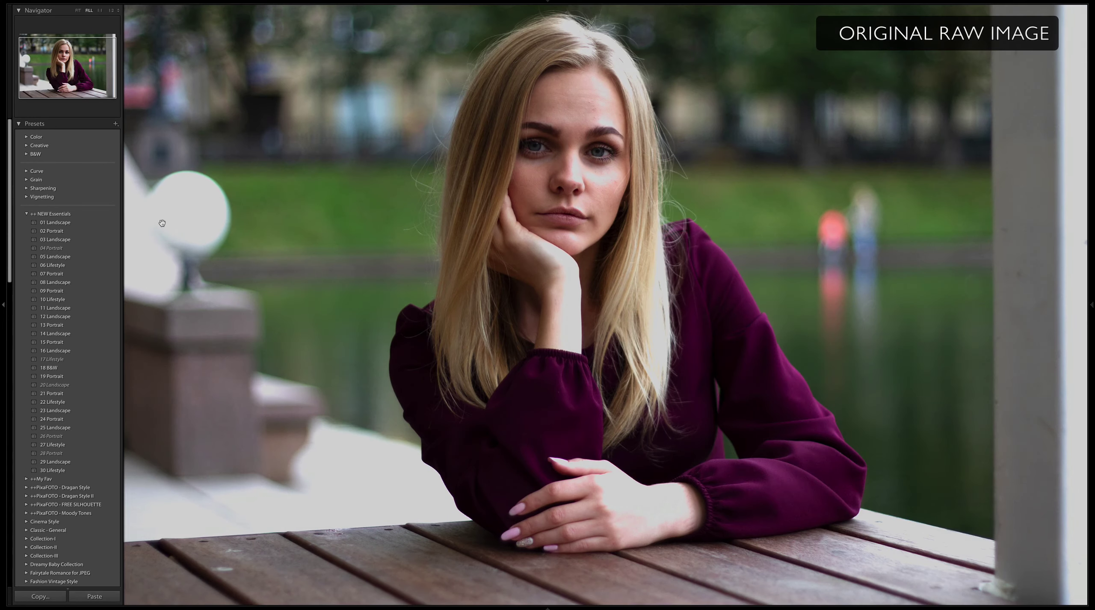
# Try Portrait presets 02, 04, 07, 09, 13, 15, 19, 21, 24 and 28 on the woman's portrait
pyautogui.click(53, 230)
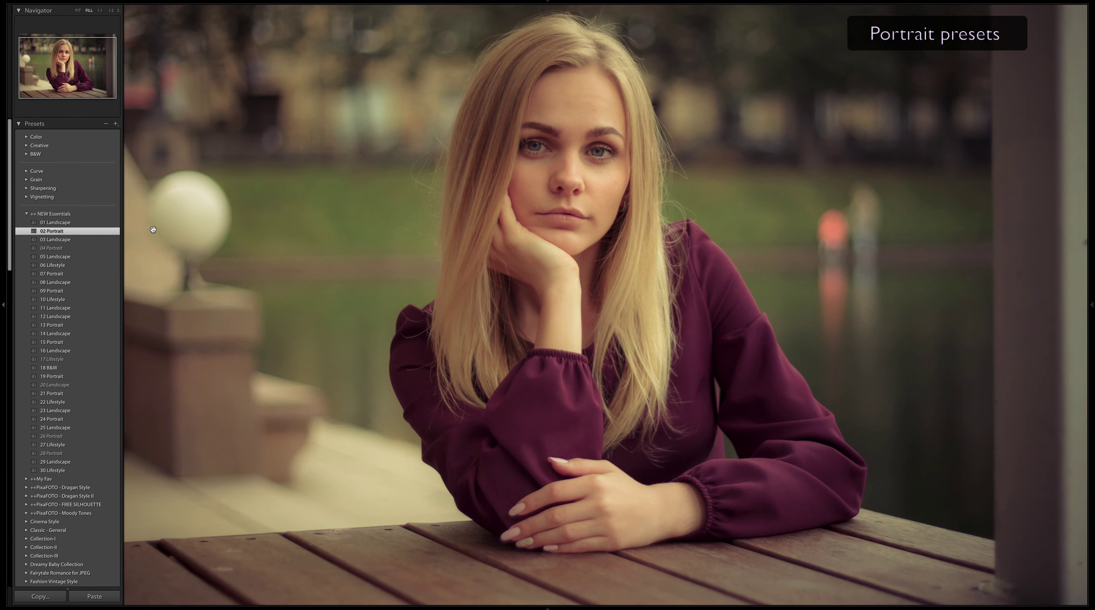
pyautogui.click(53, 247)
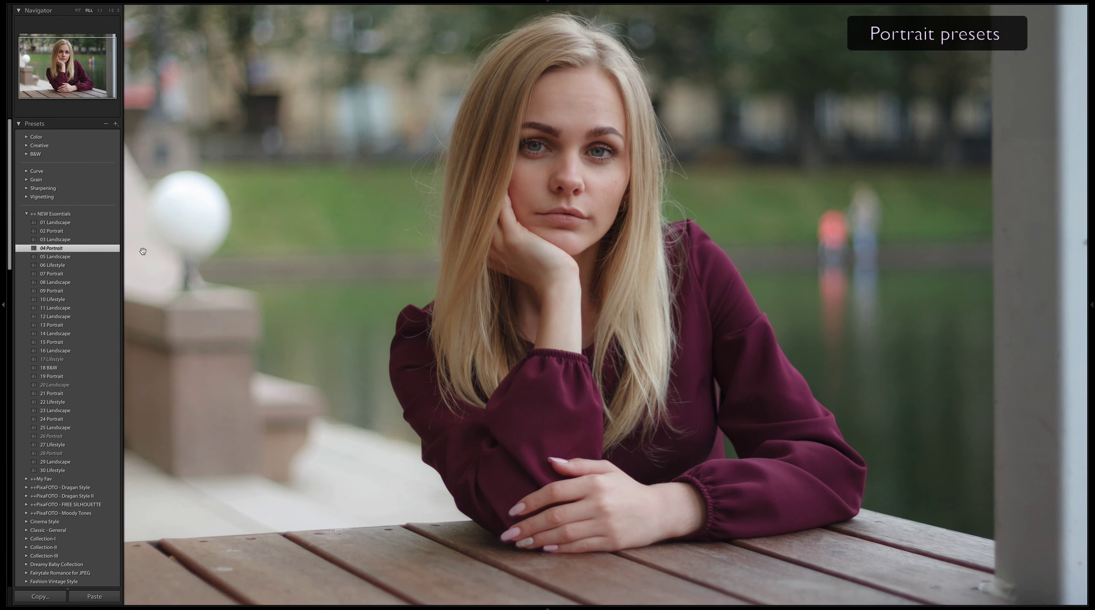
pyautogui.click(140, 273)
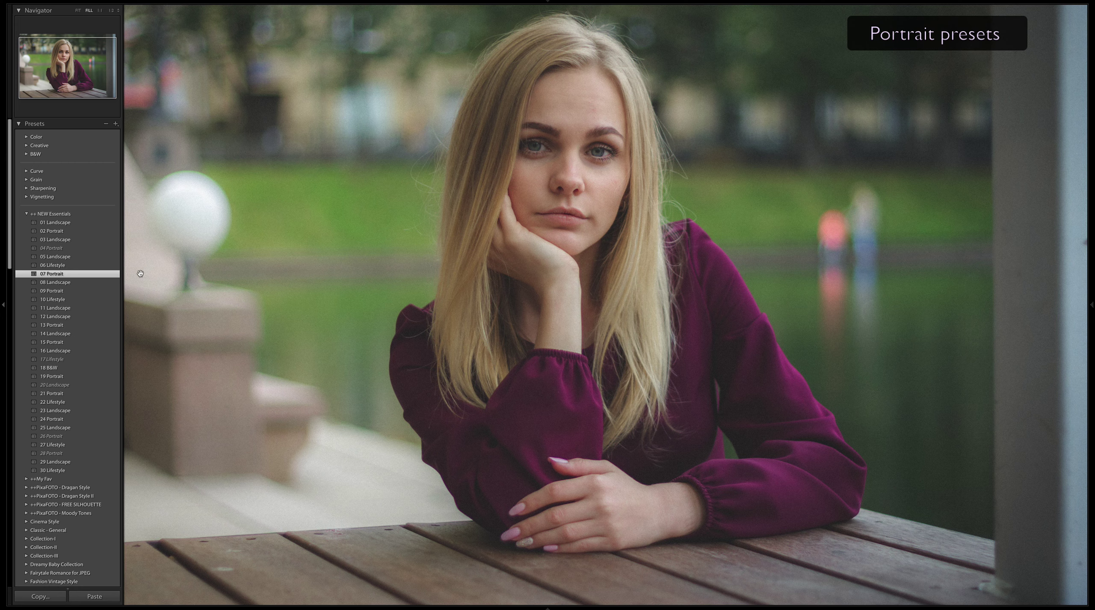
pyautogui.click(142, 291)
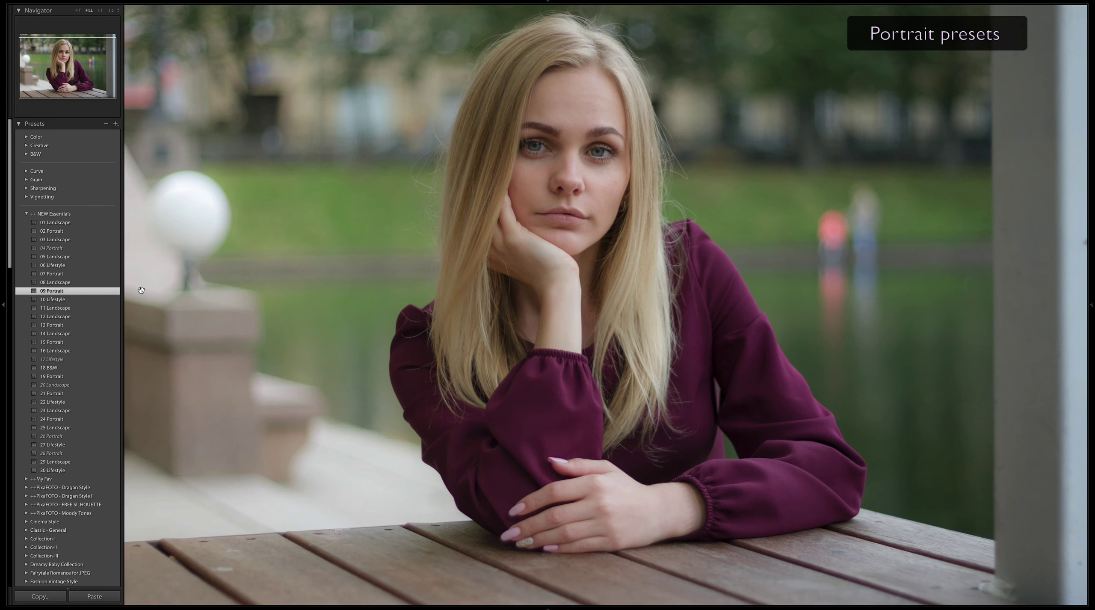
pyautogui.click(124, 326)
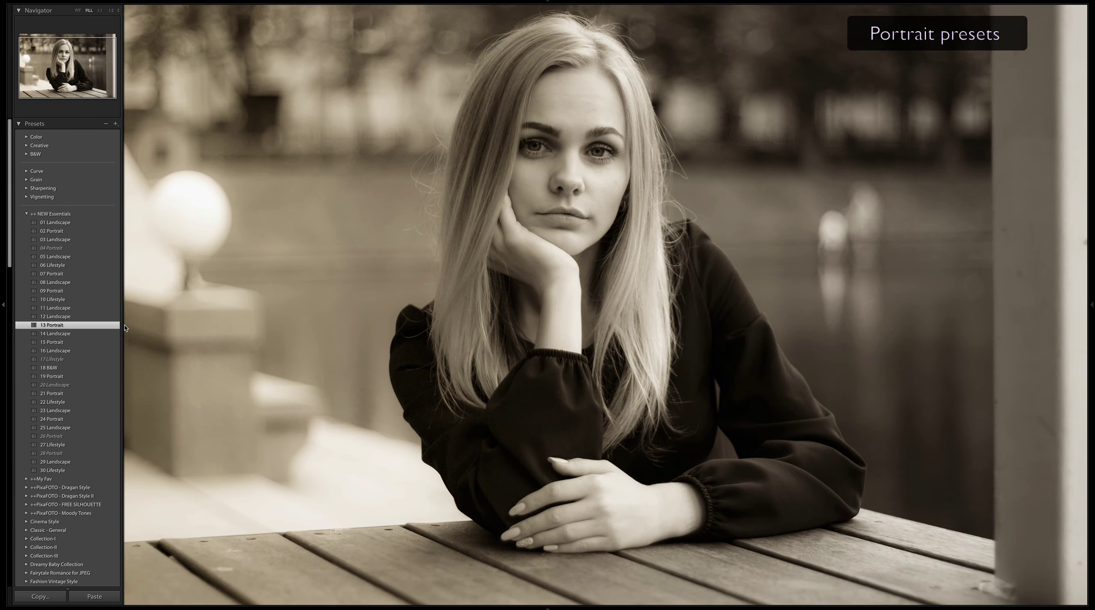
pyautogui.click(131, 342)
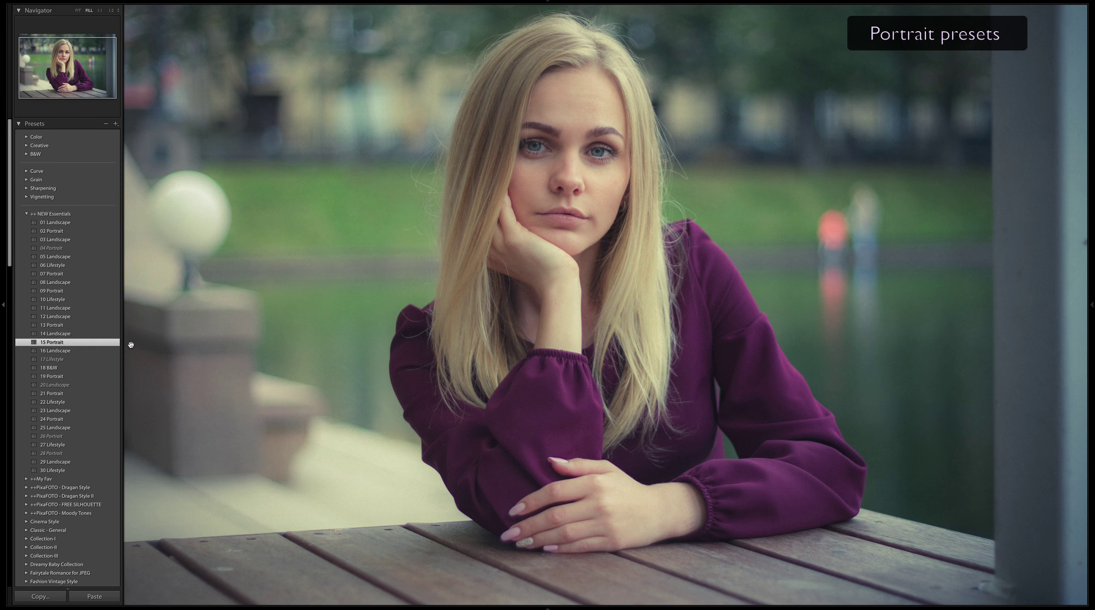
pyautogui.click(132, 374)
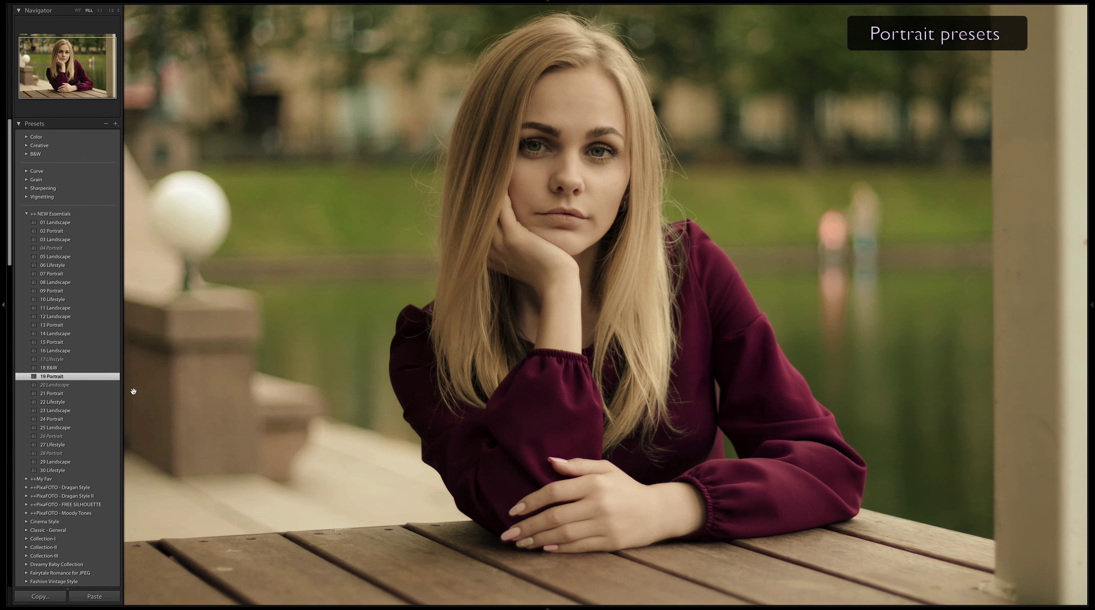
pyautogui.click(129, 392)
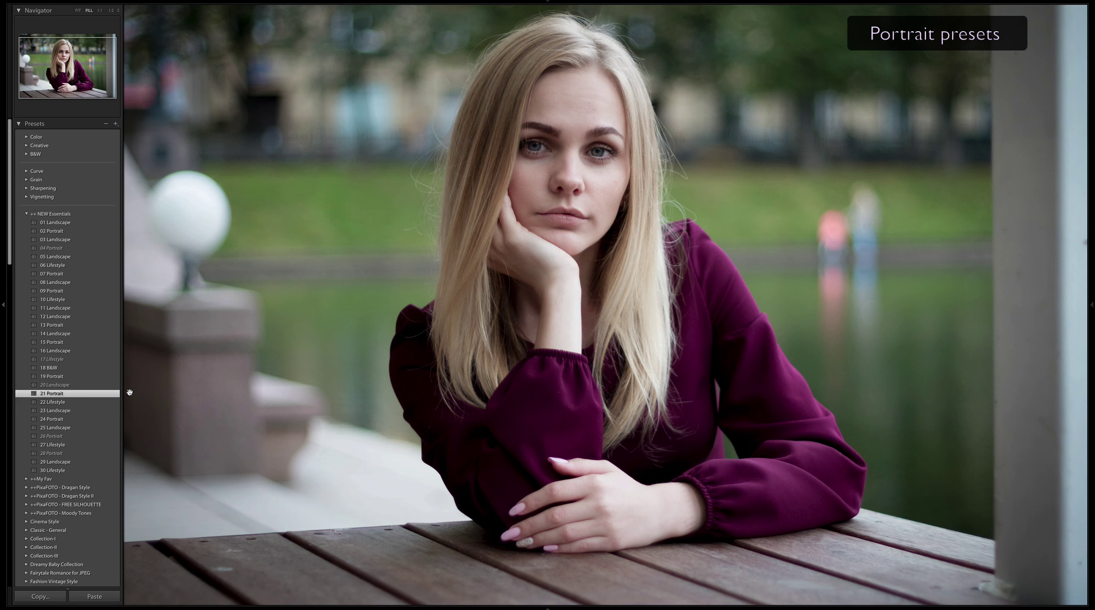
pyautogui.click(132, 418)
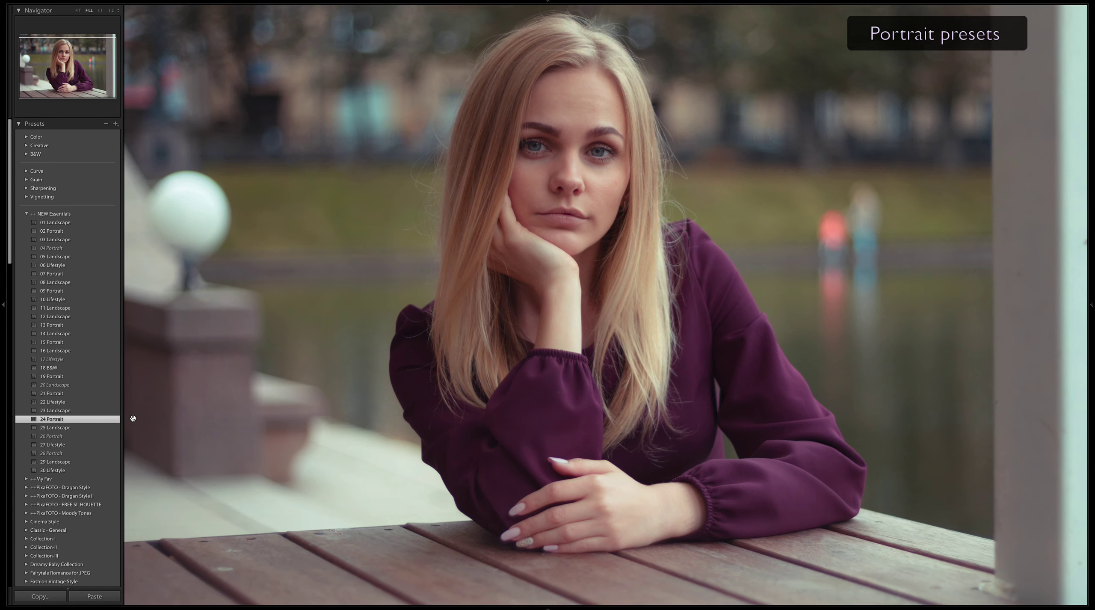
pyautogui.click(128, 435)
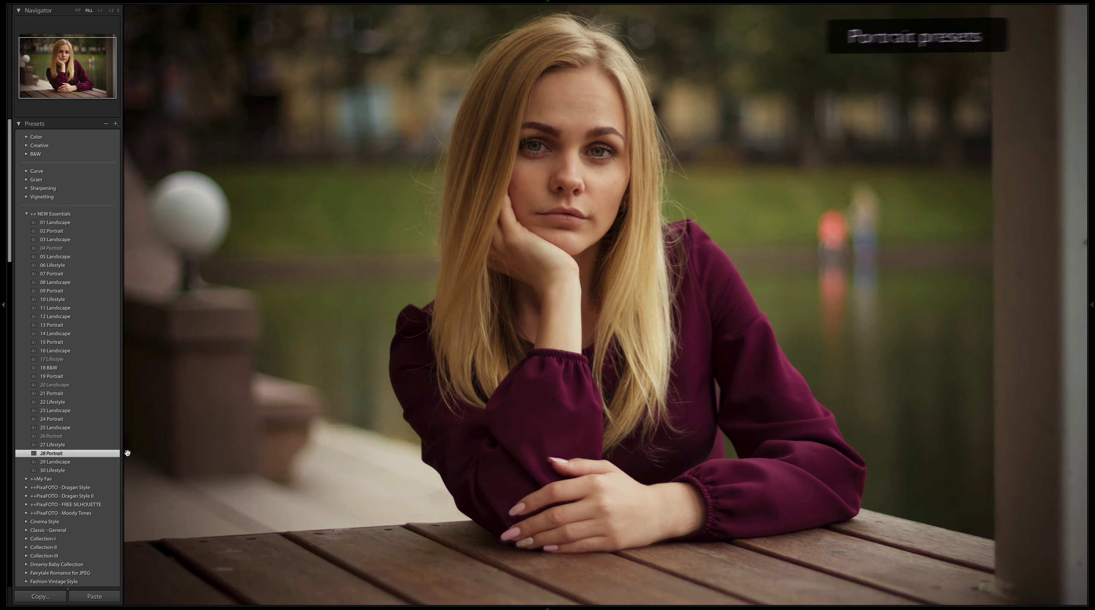